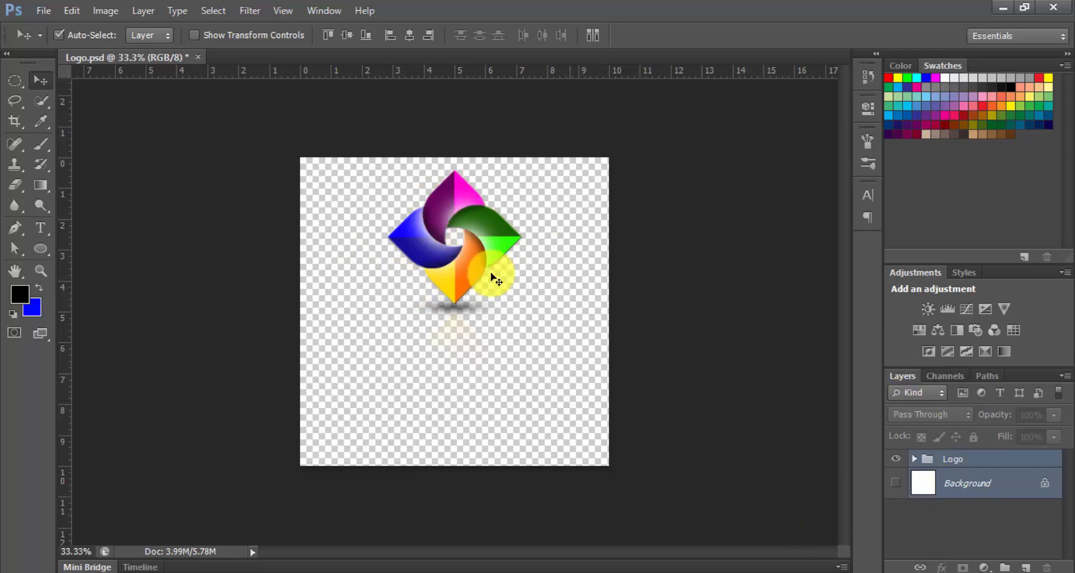
- Check the extent of the Logo group by showing its Free Transform bounding box
{"action": "left_click", "coordinate": [987, 491]}
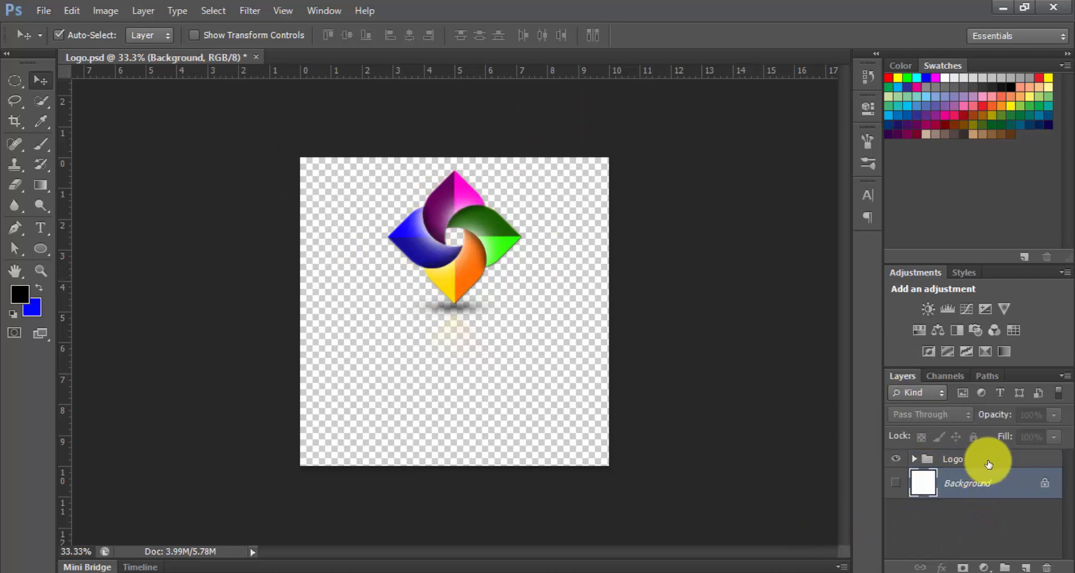
{"action": "left_click", "coordinate": [988, 459]}
{"action": "key", "text": "ctrl+t"}
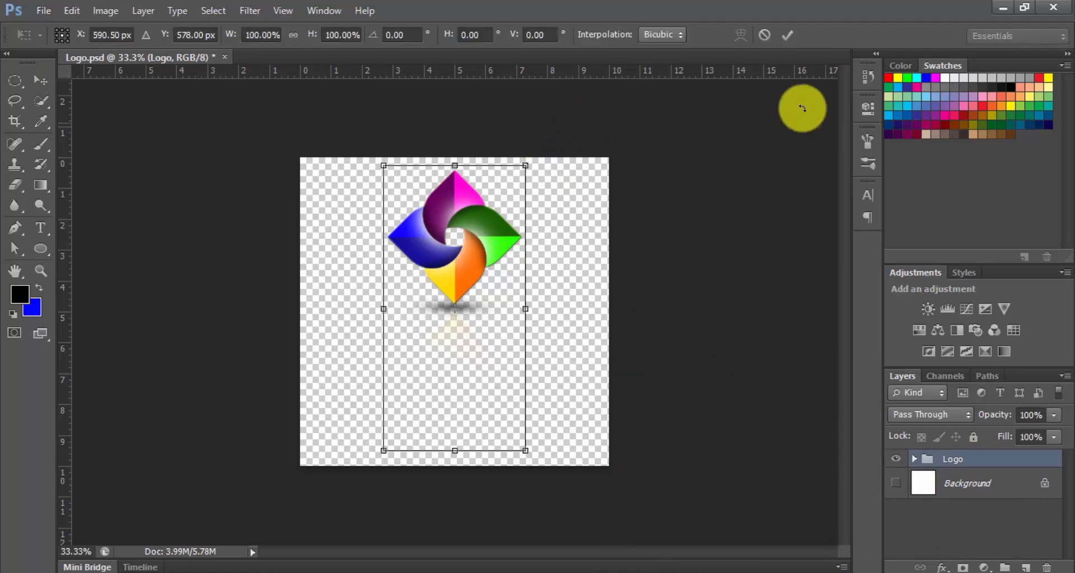
{"action": "key", "text": "Return"}
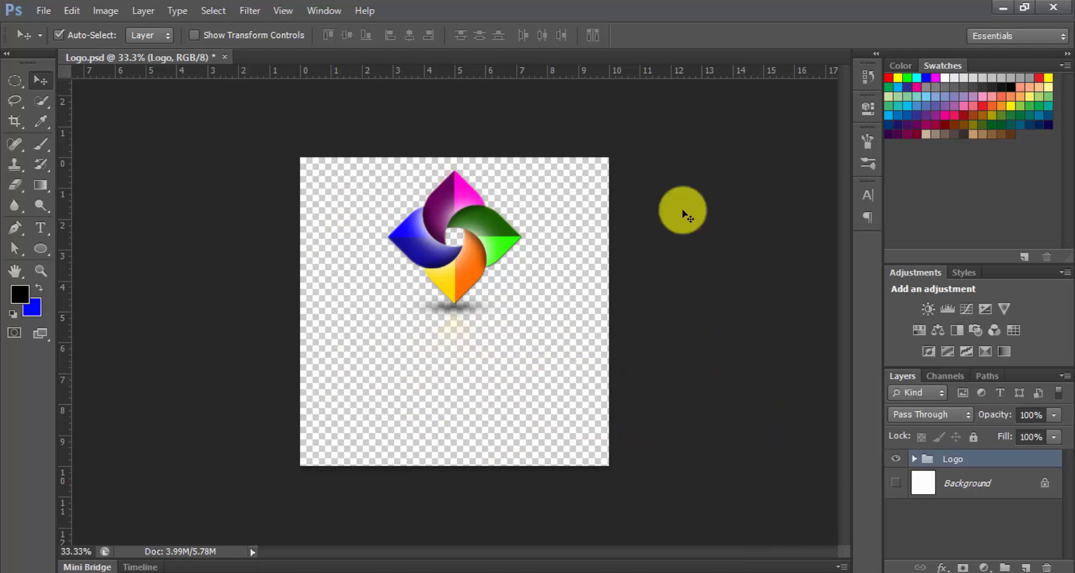
- Trim the canvas on all four sides based on transparent pixels
{"action": "left_click", "coordinate": [102, 13]}
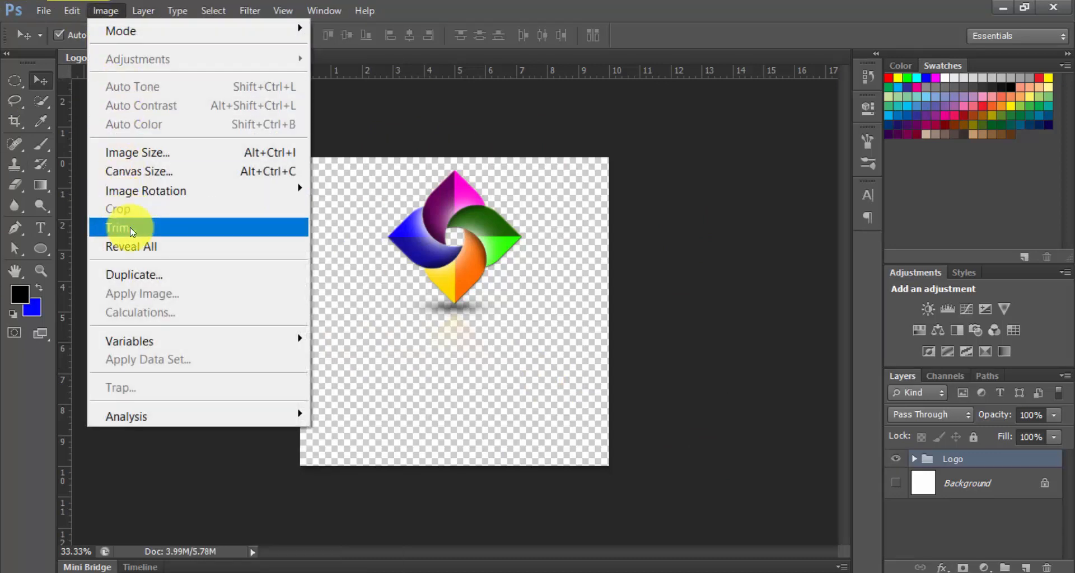
{"action": "key", "text": "Return"}
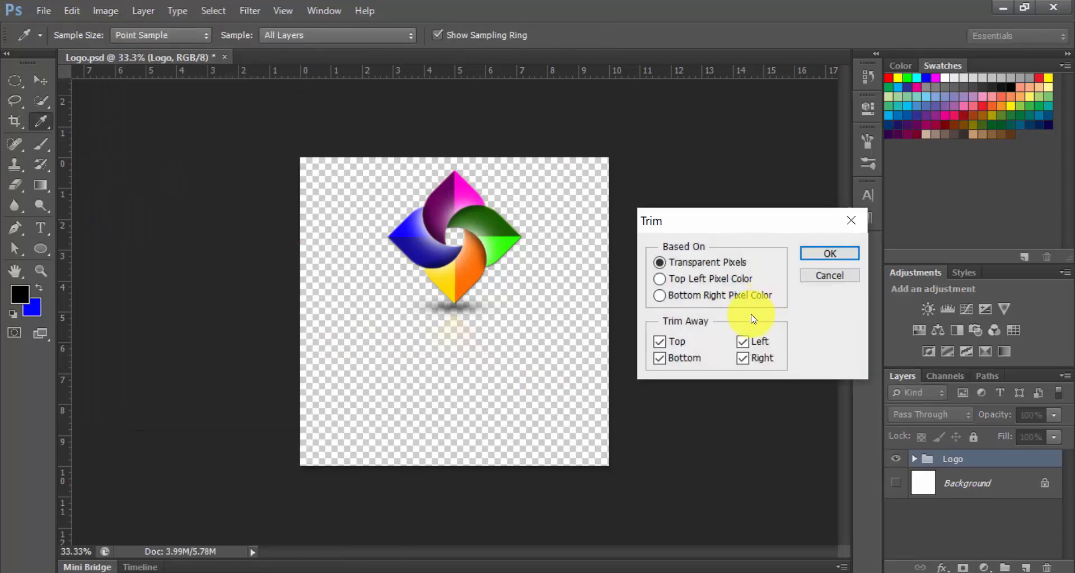
{"action": "left_click", "coordinate": [826, 257]}
{"action": "key", "text": "v"}
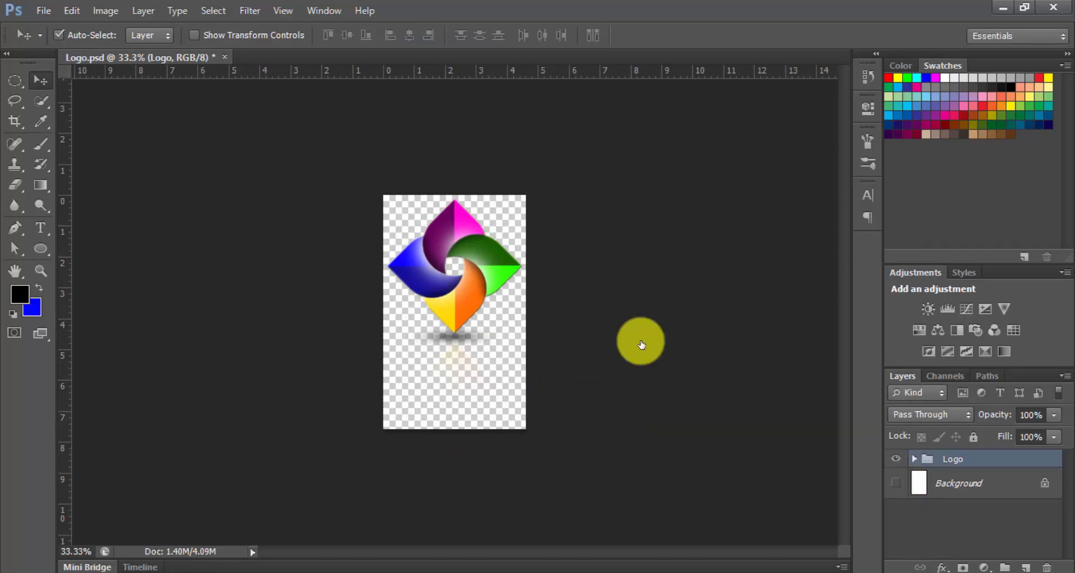
- Crop the empty area below the reflection to a canvas height of about 5.8 cm, using the Background temporarily, and save the document
{"action": "left_click", "coordinate": [895, 482]}
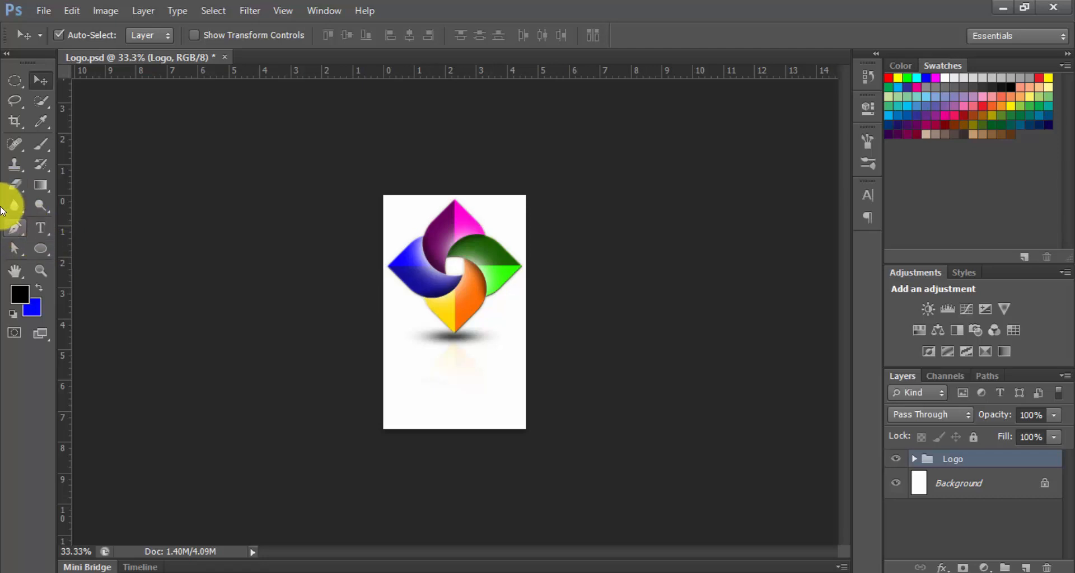
{"action": "left_click", "coordinate": [15, 124]}
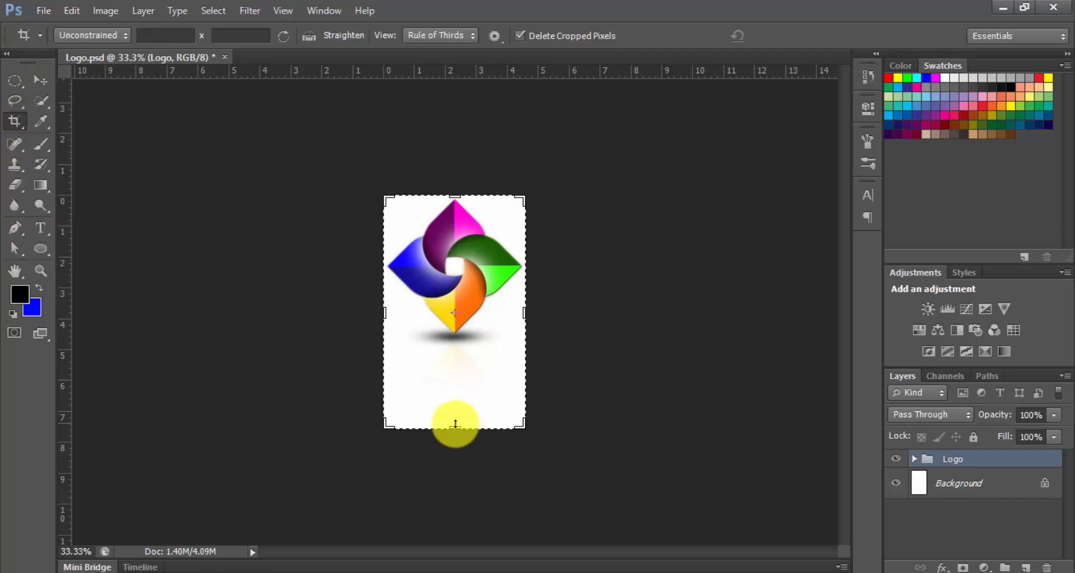
{"action": "left_click_drag", "start_coordinate": [455, 428], "coordinate": [469, 399]}
{"action": "left_click", "coordinate": [789, 34]}
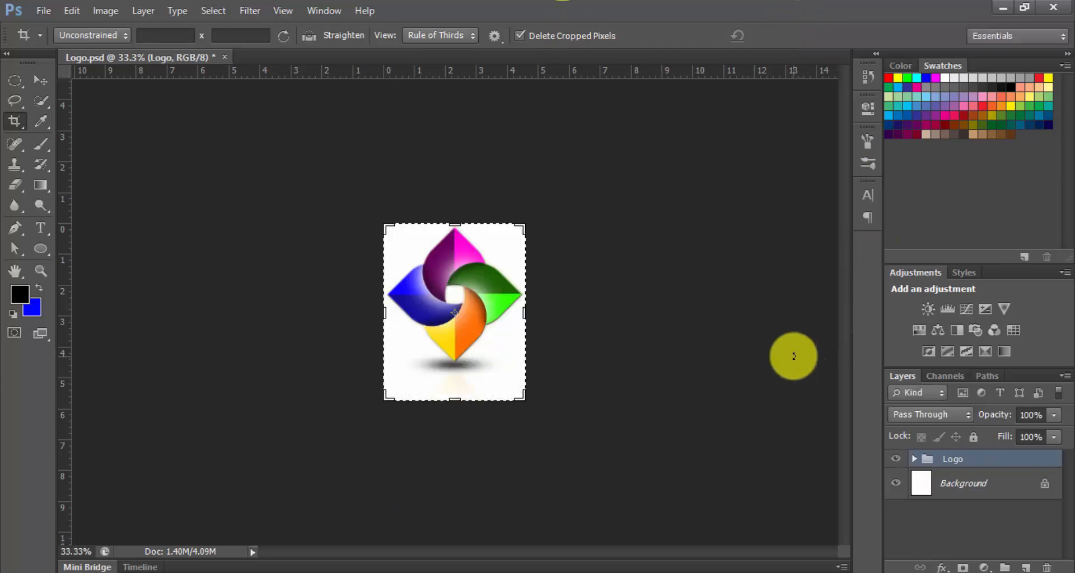
{"action": "left_click", "coordinate": [895, 483]}
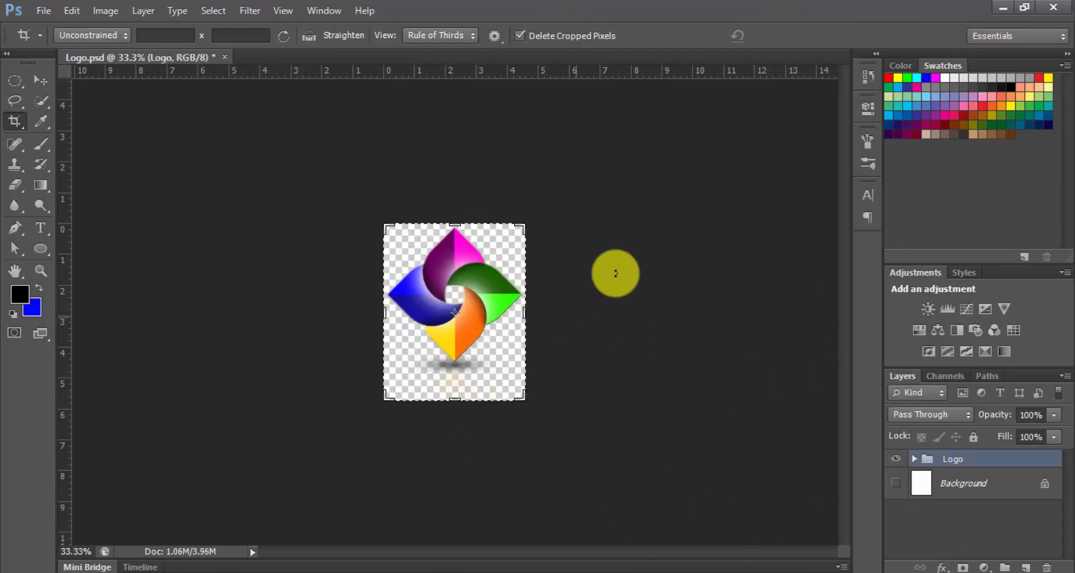
{"action": "key", "text": "ctrl+s"}
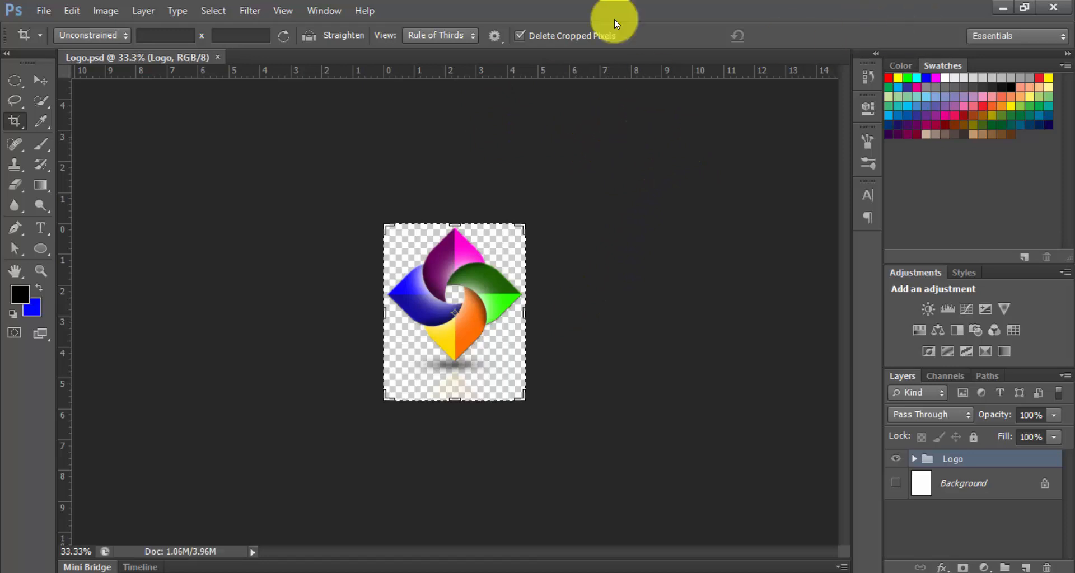
- Resize the image to a document width of 10 cm with proportions constrained
{"action": "left_click", "coordinate": [40, 80]}
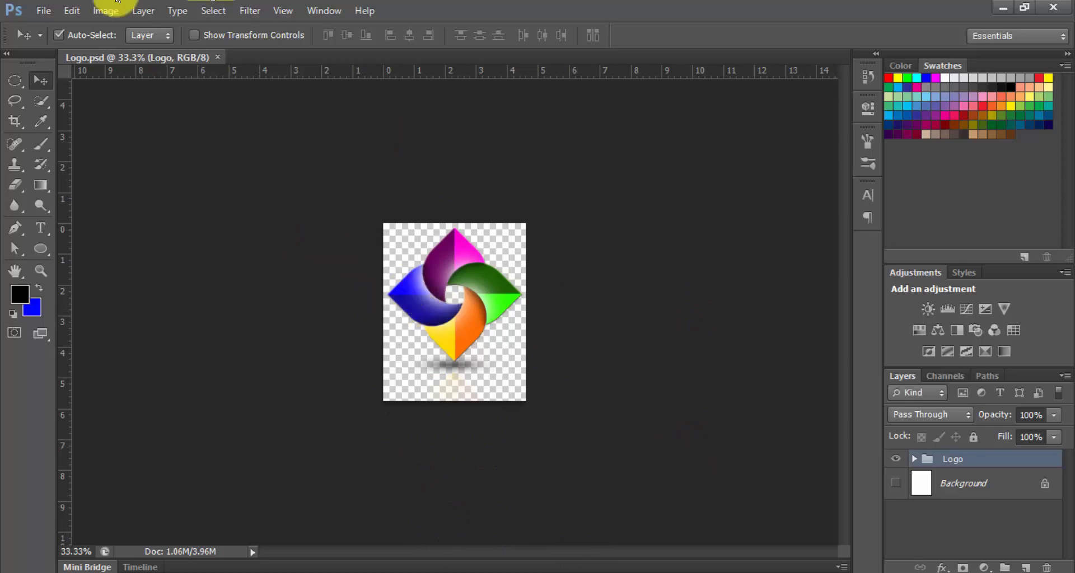
{"action": "left_click", "coordinate": [99, 12]}
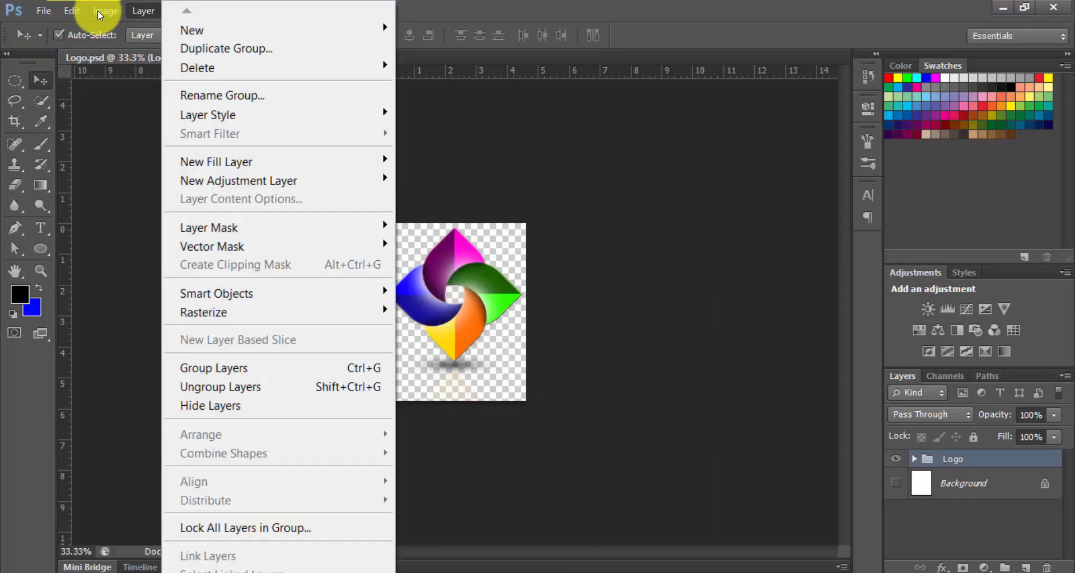
{"action": "left_click", "coordinate": [100, 12]}
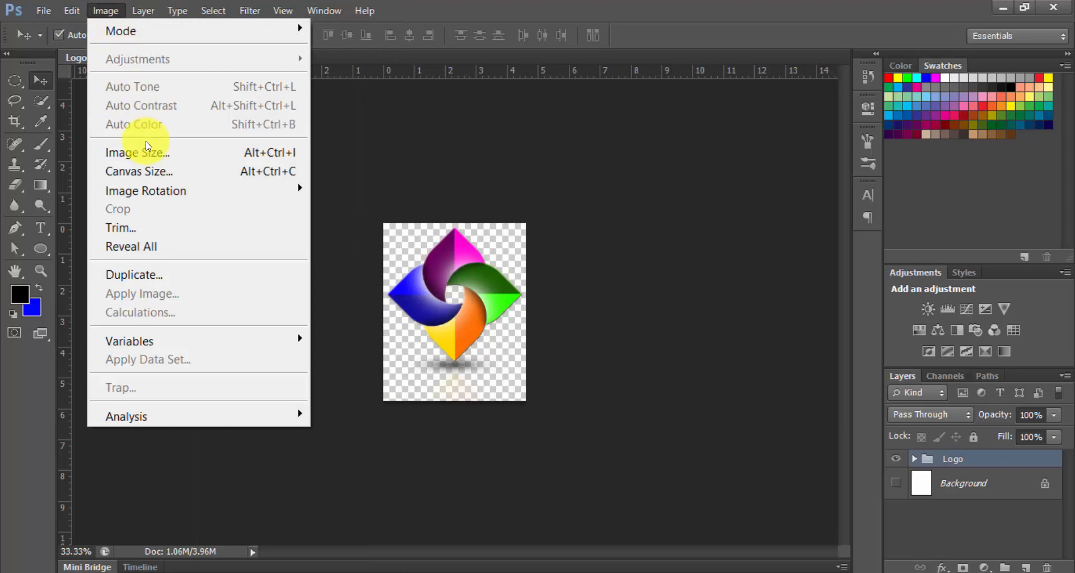
{"action": "left_click", "coordinate": [147, 149]}
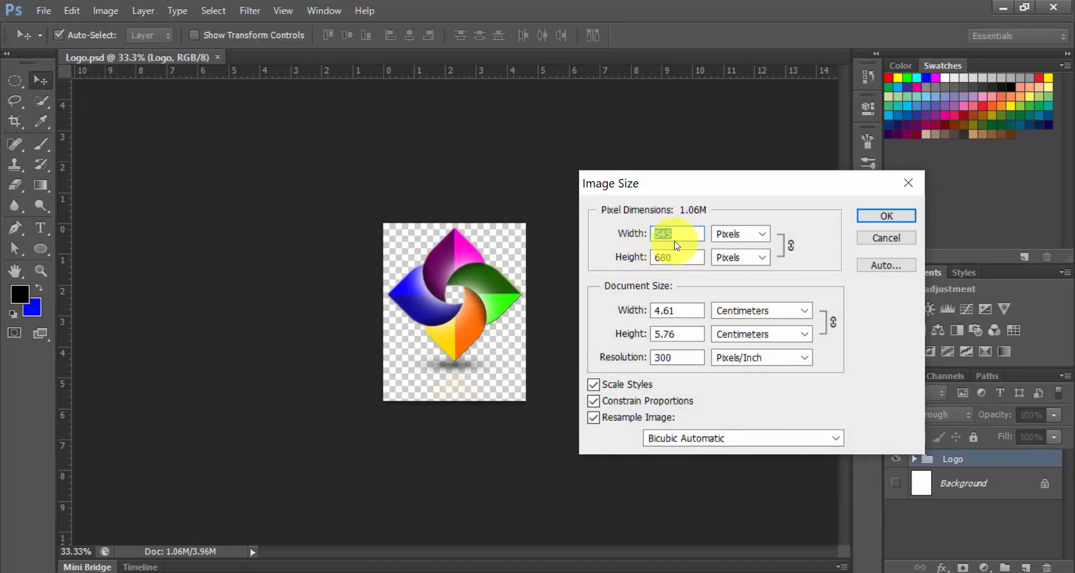
{"action": "left_click_drag", "start_coordinate": [739, 190], "coordinate": [750, 125]}
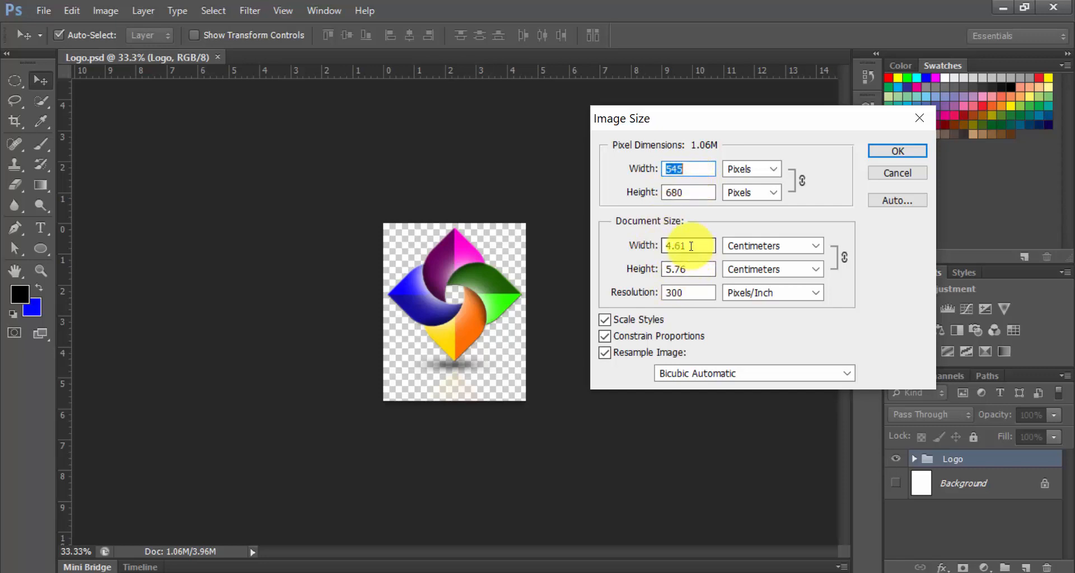
{"action": "left_click_drag", "start_coordinate": [691, 246], "coordinate": [661, 244]}
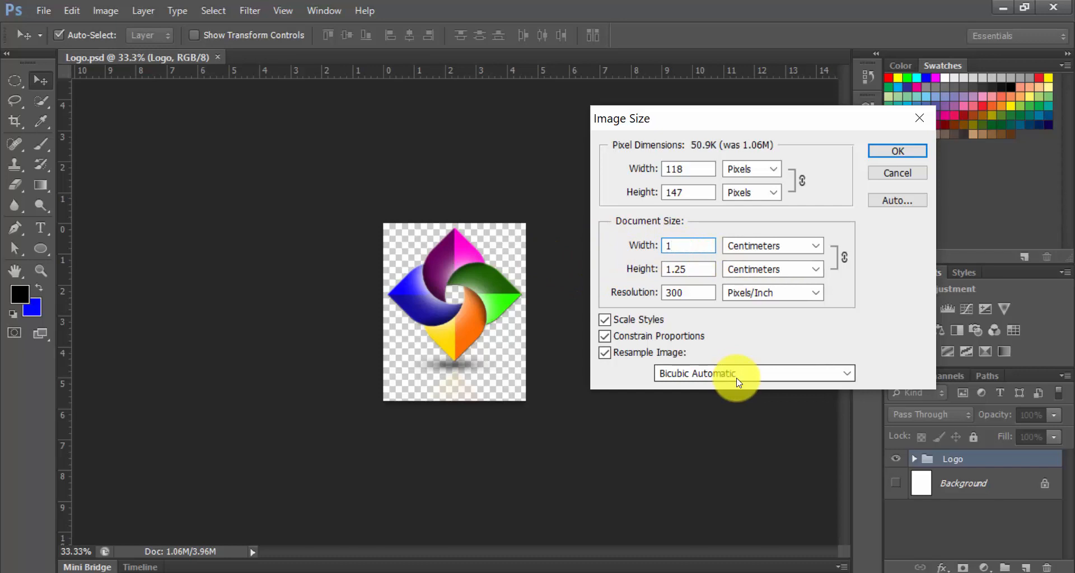
{"action": "type", "text": "10"}
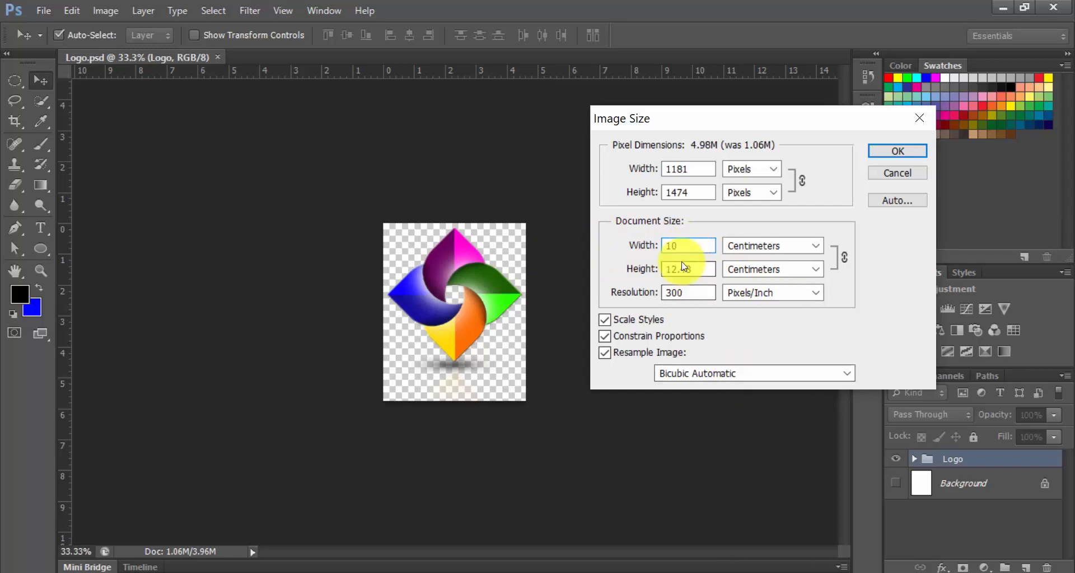
{"action": "left_click", "coordinate": [897, 151]}
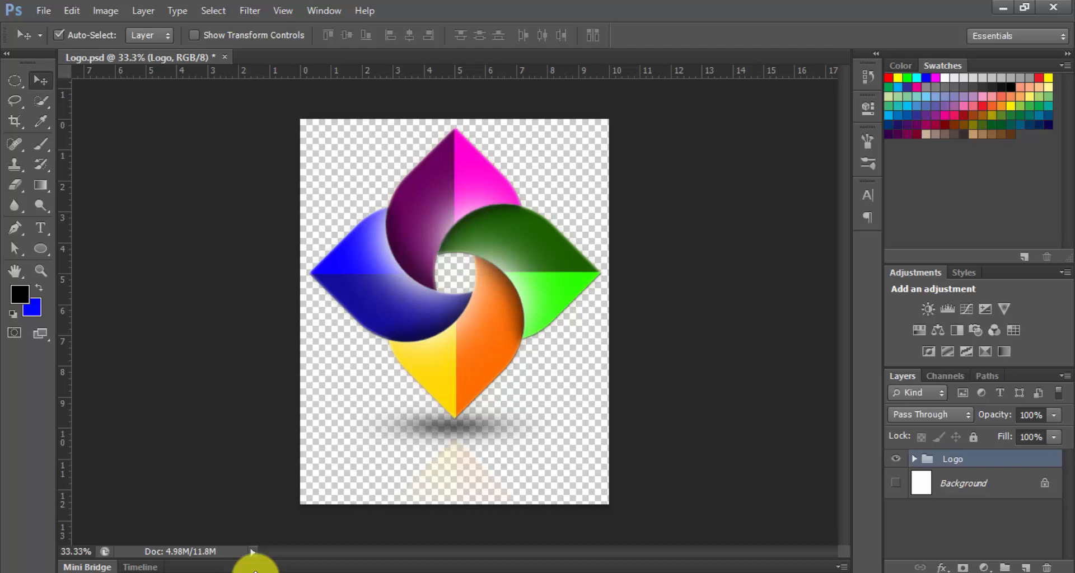
- Review the image's pixel dimensions and document size in the Image Size settings
{"action": "left_click", "coordinate": [115, 11]}
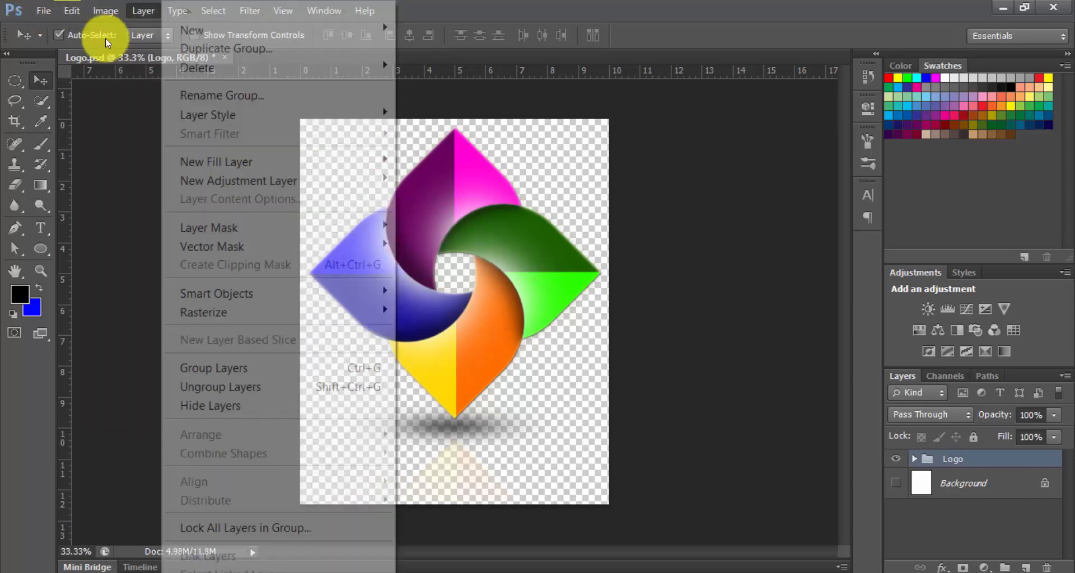
{"action": "left_click", "coordinate": [107, 11]}
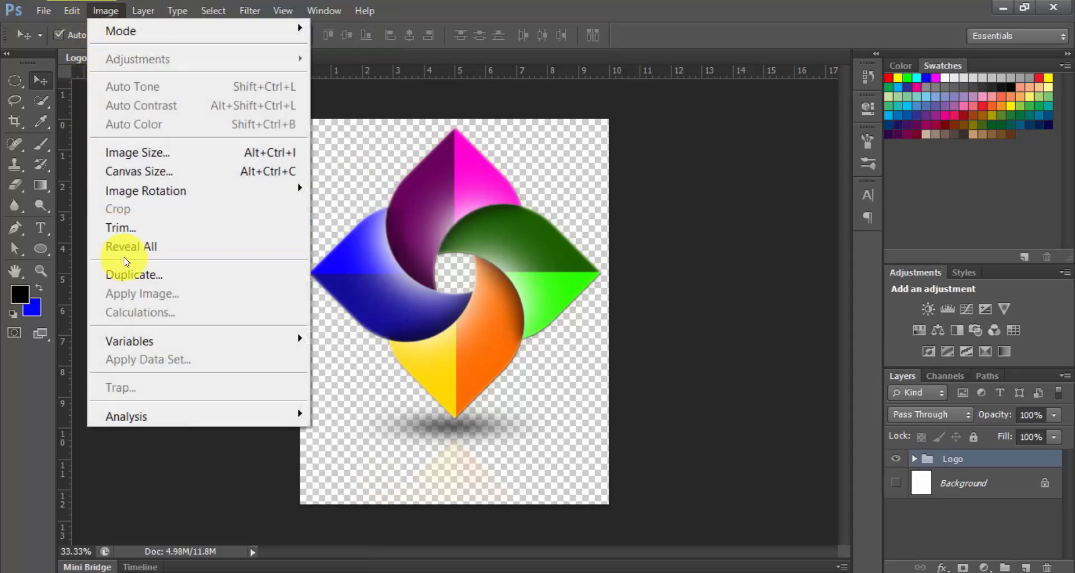
{"action": "left_click", "coordinate": [112, 152]}
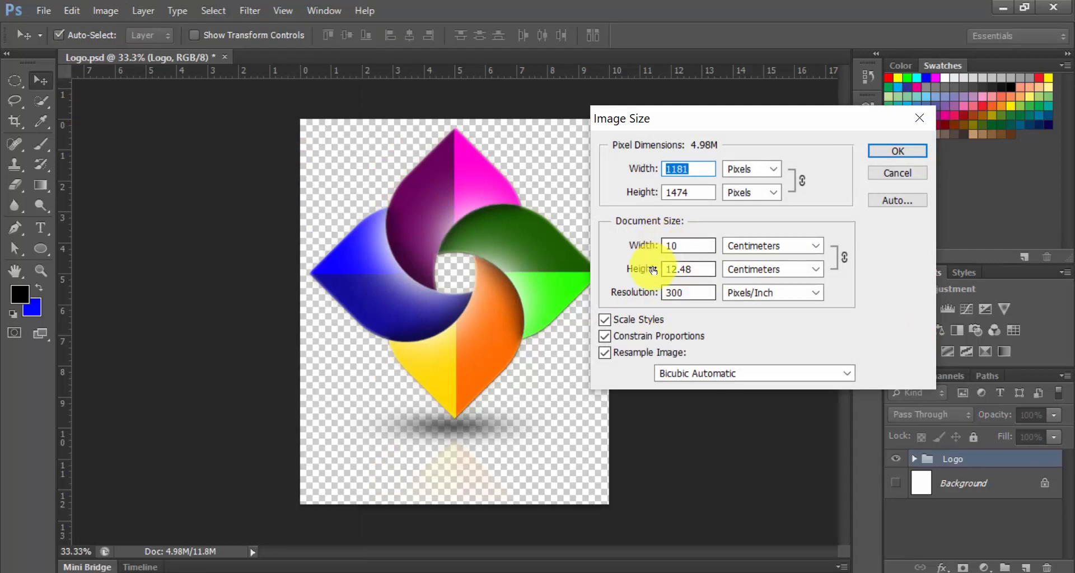
{"action": "left_click", "coordinate": [689, 251]}
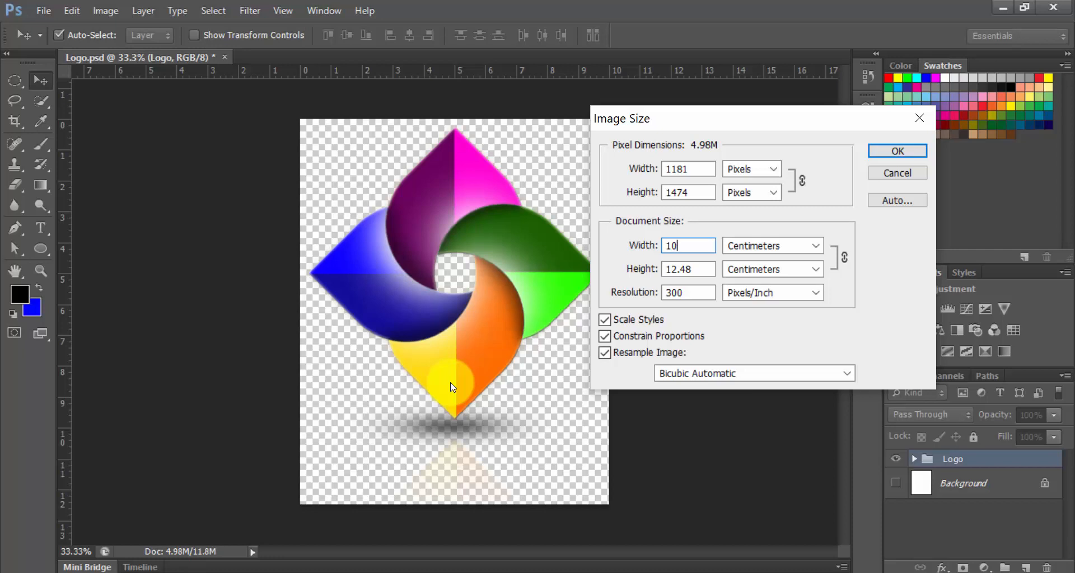
{"action": "left_click", "coordinate": [908, 156]}
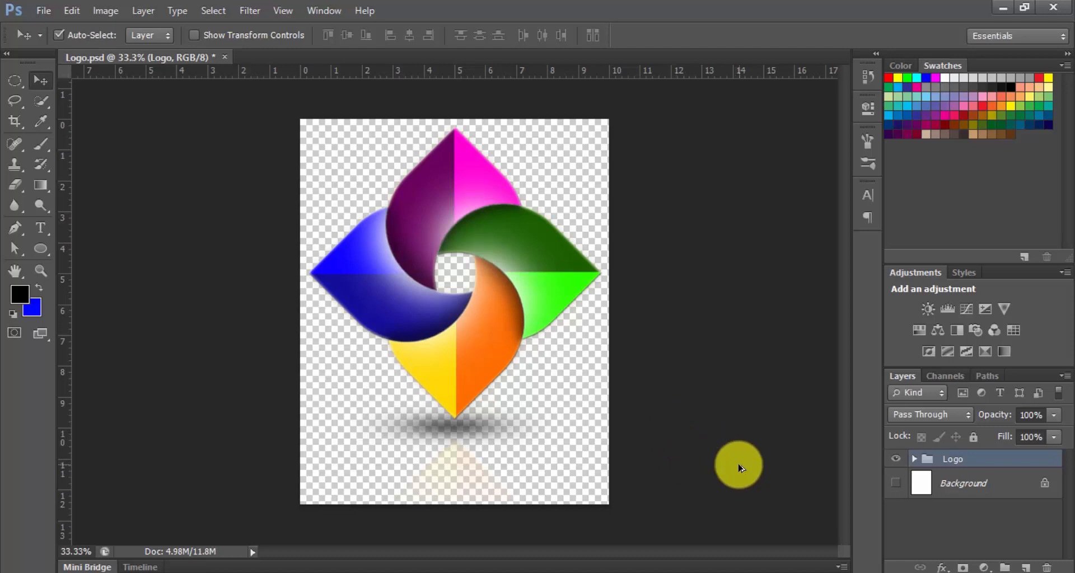
- Start a Save for Web export of the logo with the PNG-24 preset
{"action": "key", "text": "ctrl+alt+shift+s"}
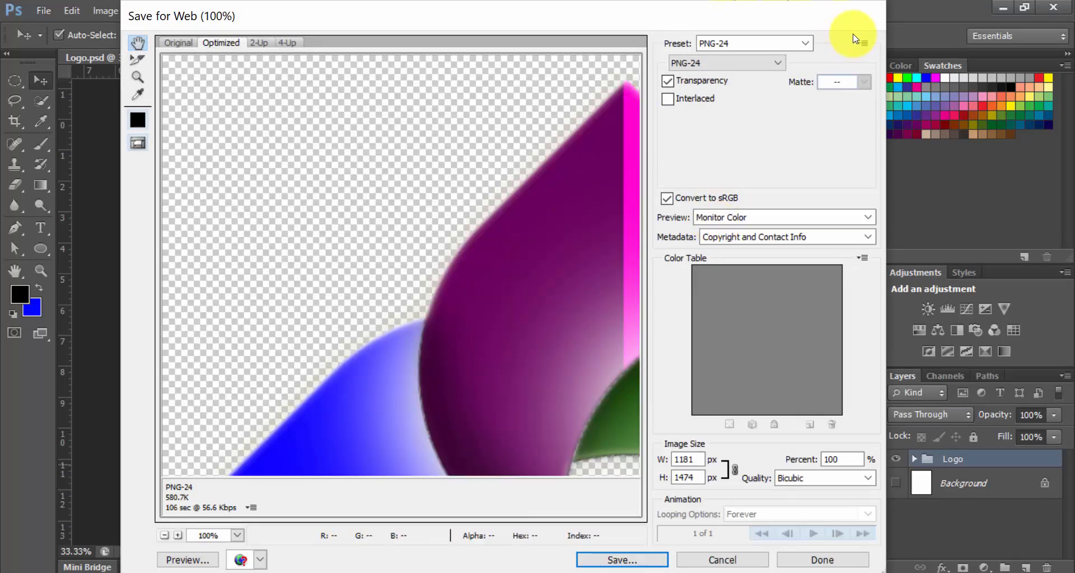
{"action": "left_click", "coordinate": [805, 43]}
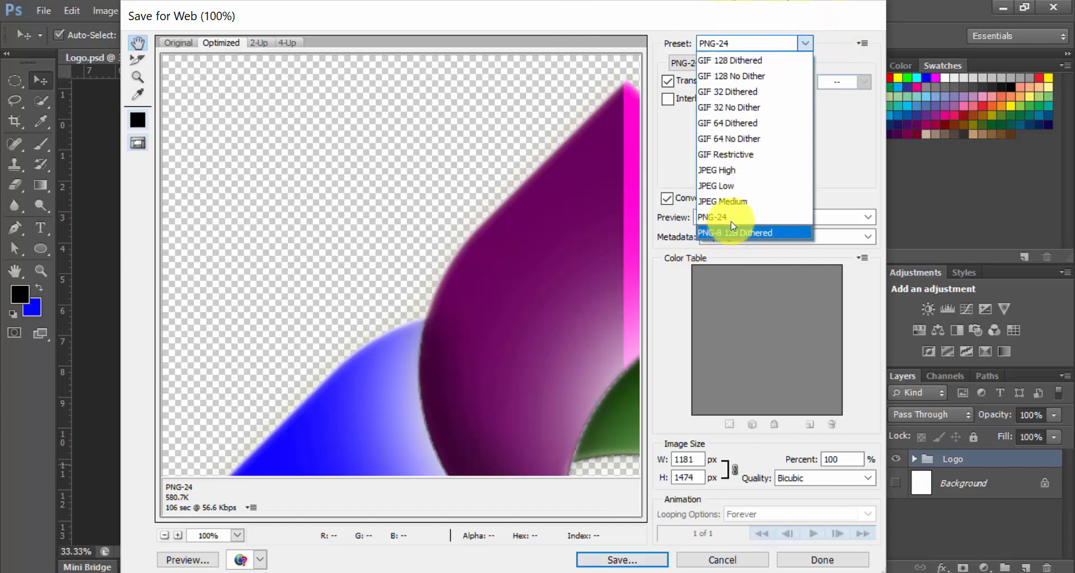
{"action": "left_click", "coordinate": [725, 208]}
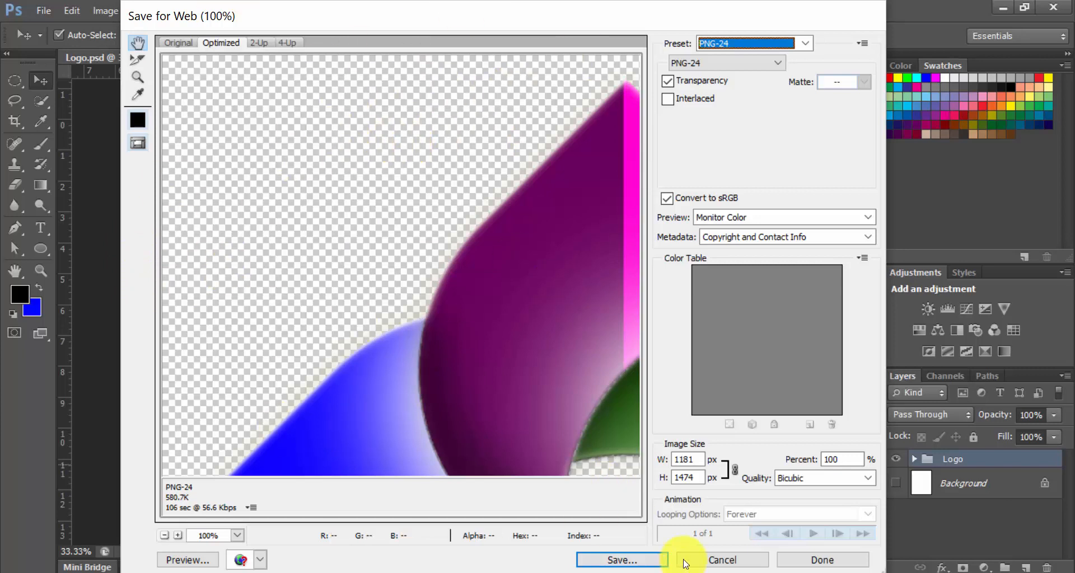
- Save the export as Logo.png in the 01-Logo folder of TrainingSourceFiles and save the Photoshop document
{"action": "left_click", "coordinate": [650, 560]}
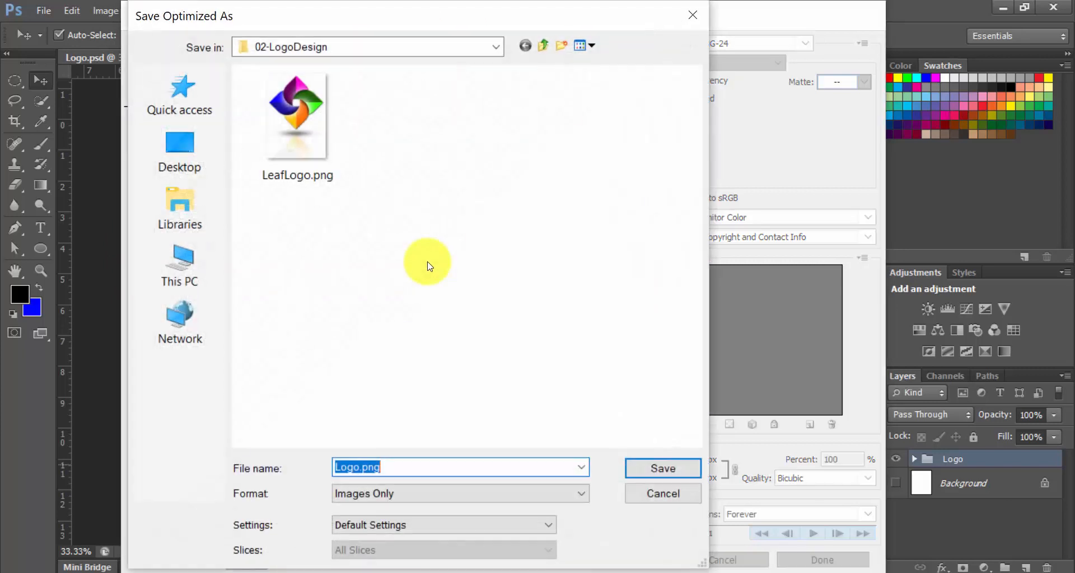
{"action": "left_click", "coordinate": [543, 47]}
{"action": "left_click", "coordinate": [543, 46]}
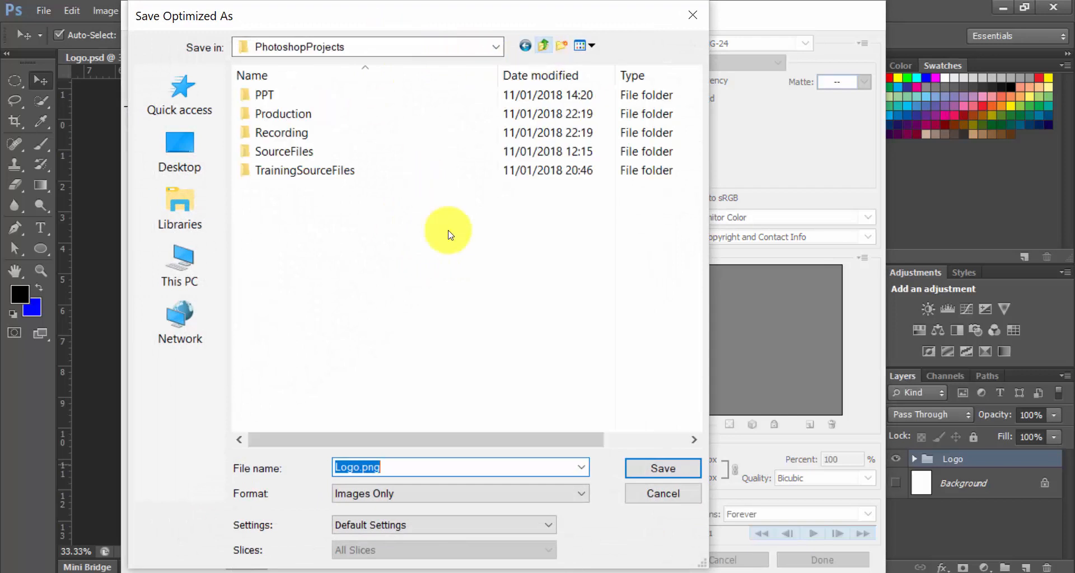
{"action": "double_click", "coordinate": [280, 171]}
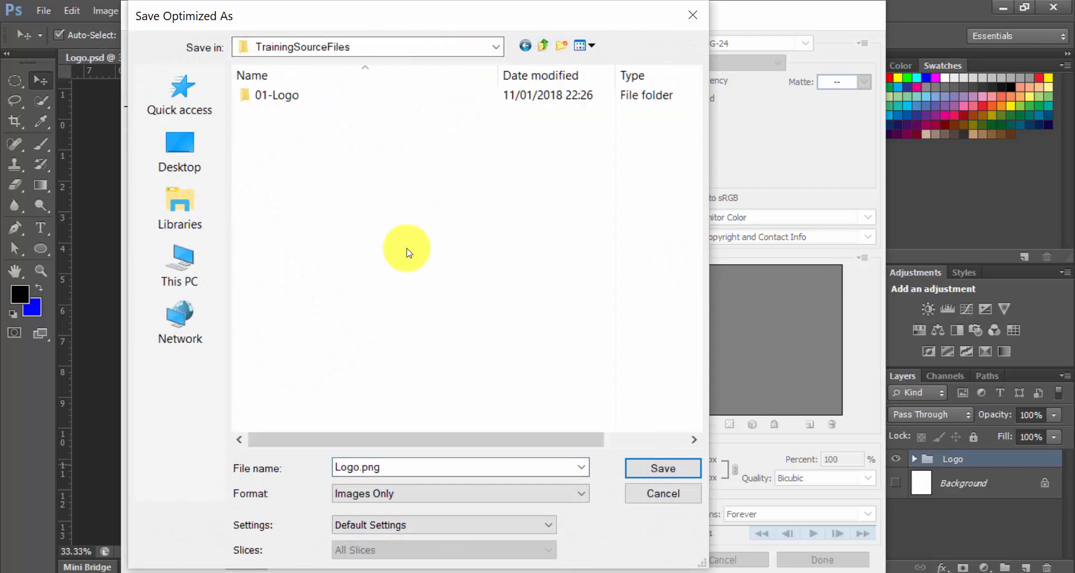
{"action": "double_click", "coordinate": [266, 96]}
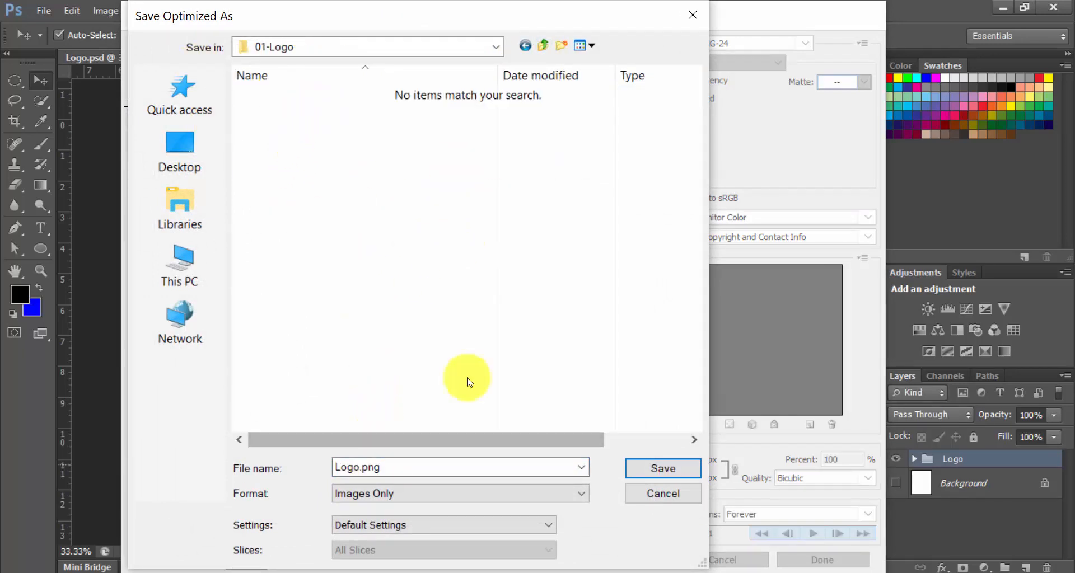
{"action": "left_click", "coordinate": [673, 476]}
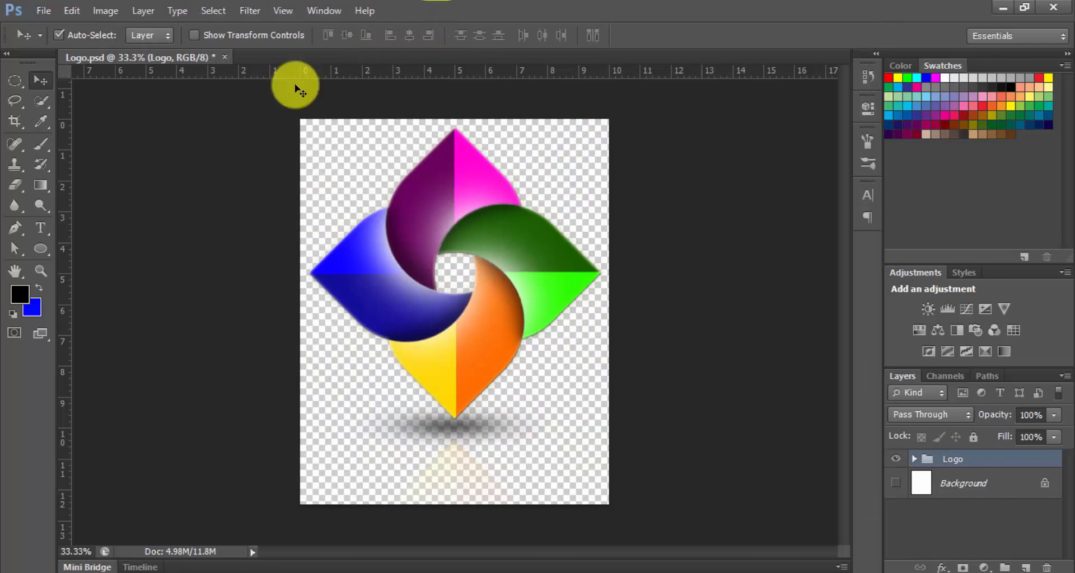
{"action": "key", "text": "ctrl+s"}
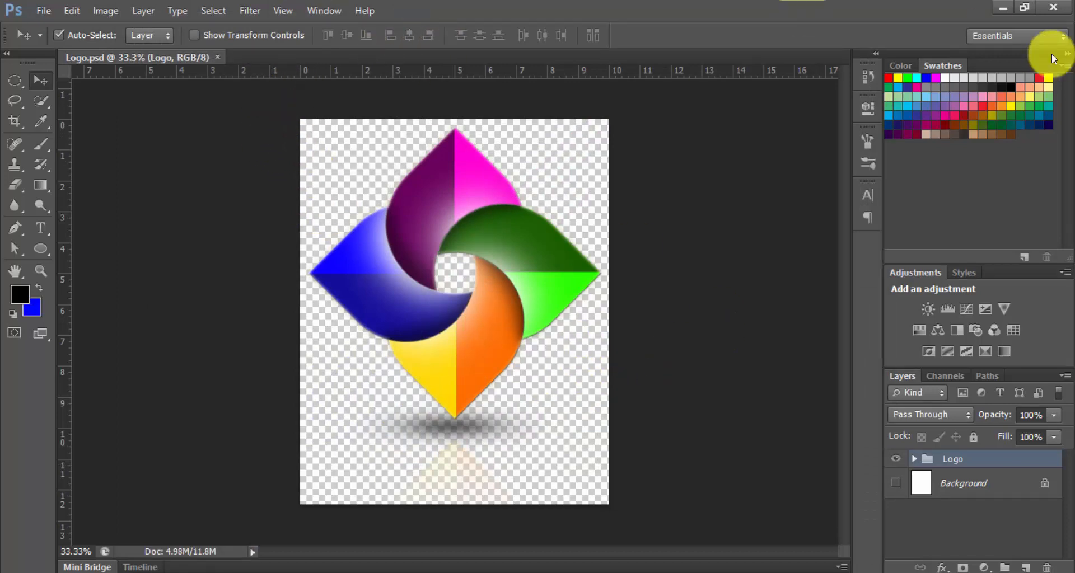
- Switch to File Explorer and open the 01-Logo folder in PhotoshopProjects > TrainingSourceFiles to check the saved logo files
{"action": "left_click", "coordinate": [482, 570]}
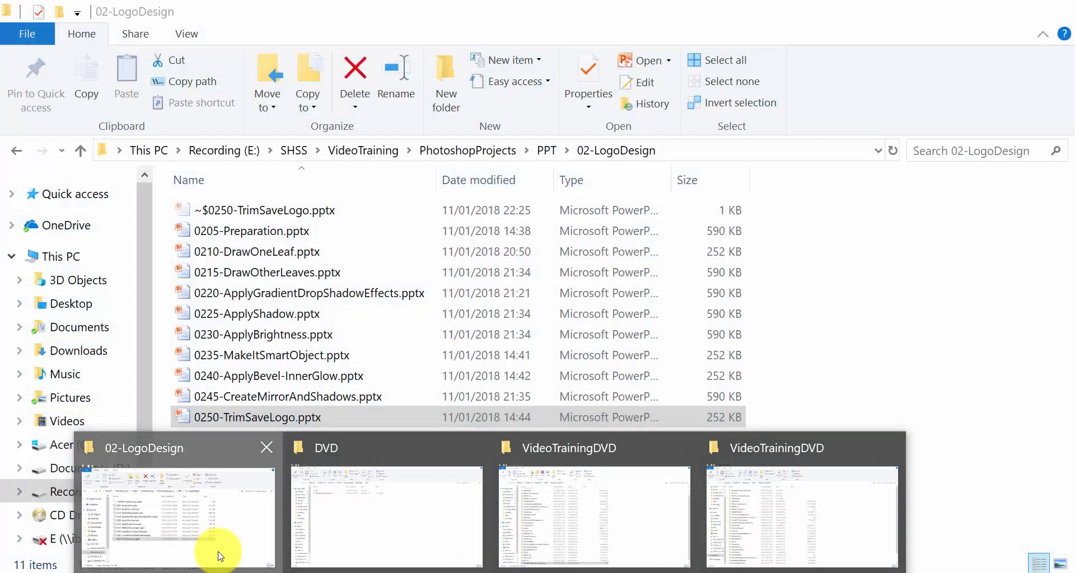
{"action": "left_click", "coordinate": [217, 546]}
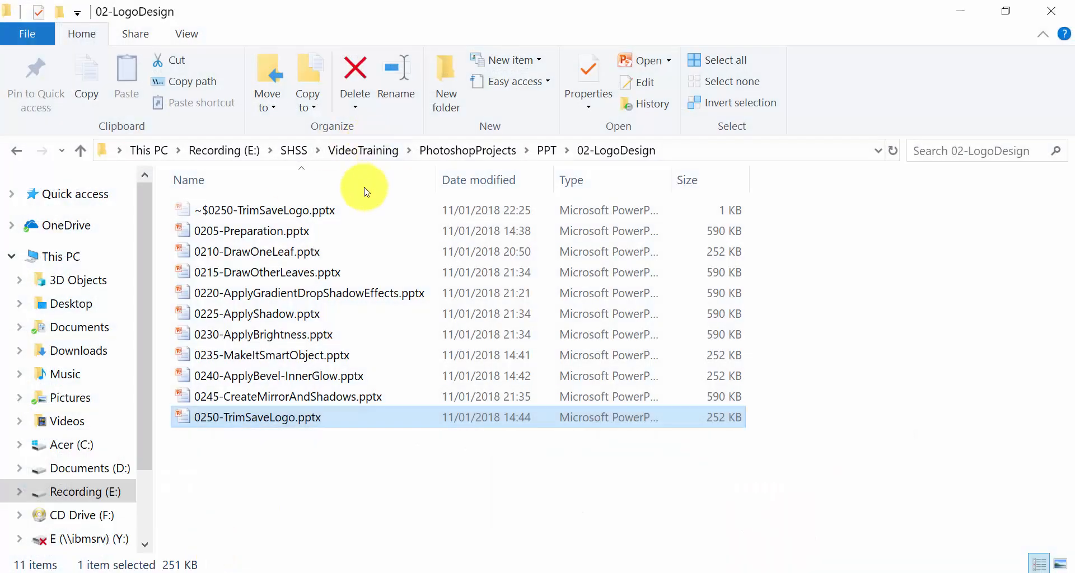
{"action": "left_click", "coordinate": [442, 156]}
{"action": "double_click", "coordinate": [245, 300]}
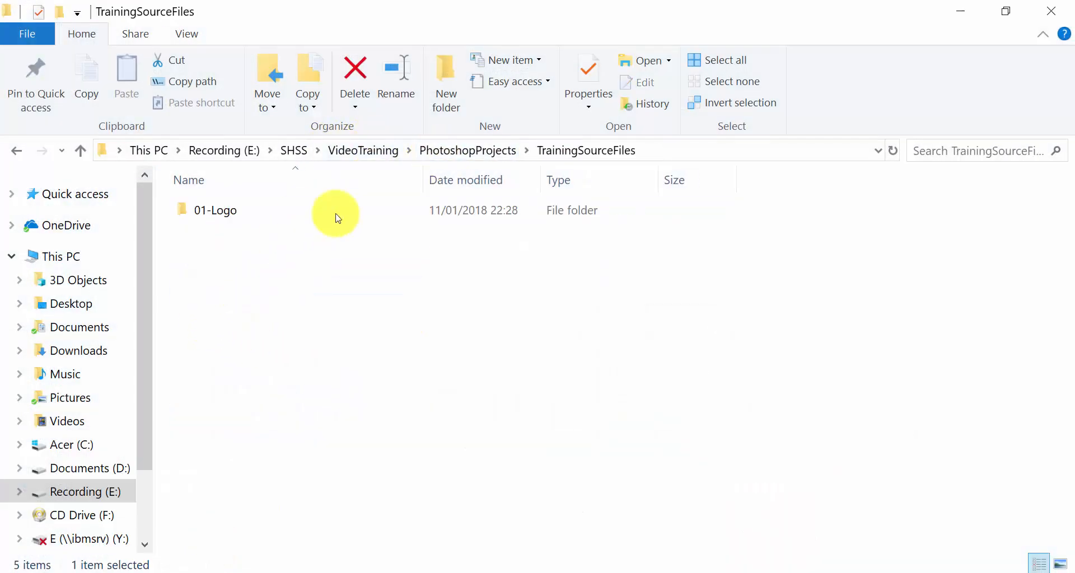
{"action": "double_click", "coordinate": [230, 210]}
{"action": "left_click", "coordinate": [234, 231]}
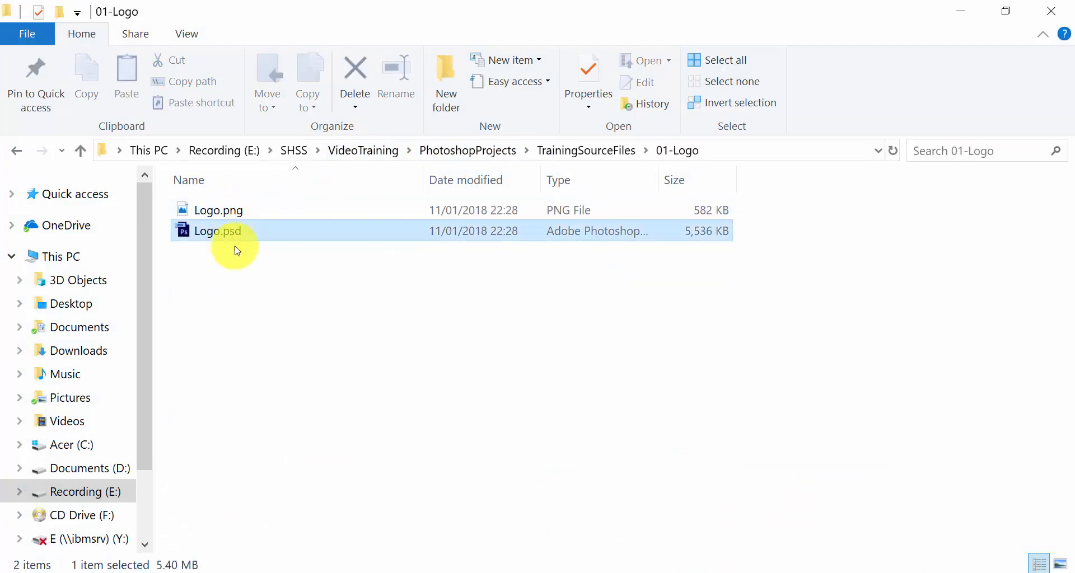
- View the exported Logo.png in the Photos viewer as a smaller, centred window, and close the viewer
{"action": "left_click", "coordinate": [259, 213]}
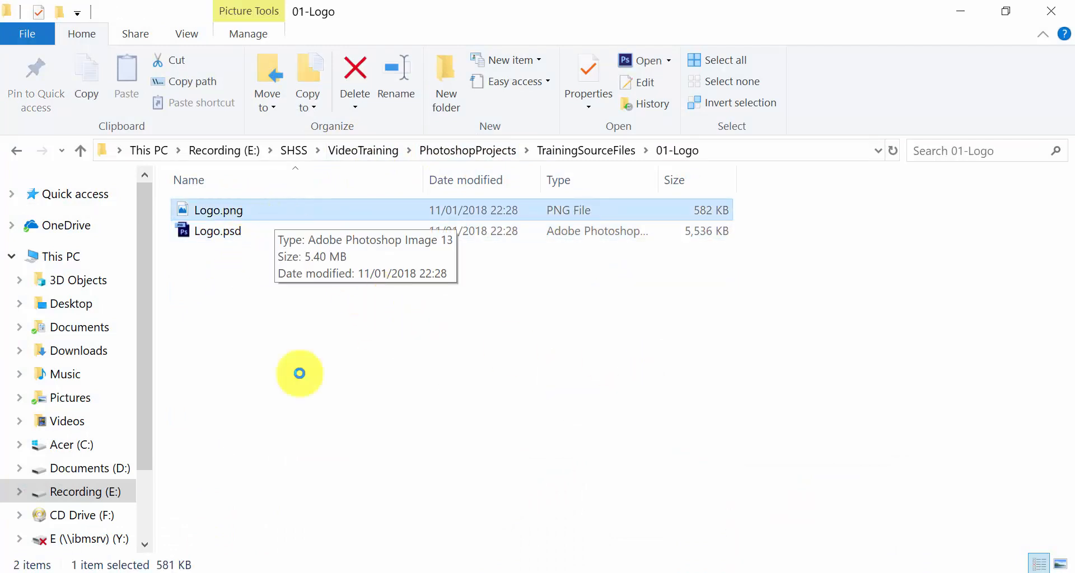
{"action": "double_click", "coordinate": [215, 214]}
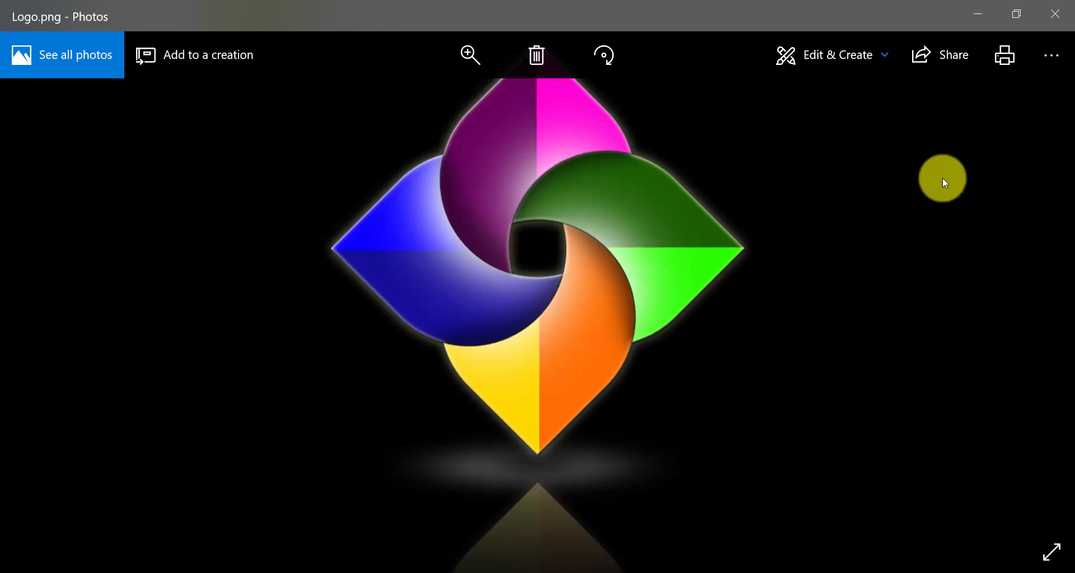
{"action": "left_click", "coordinate": [1014, 15]}
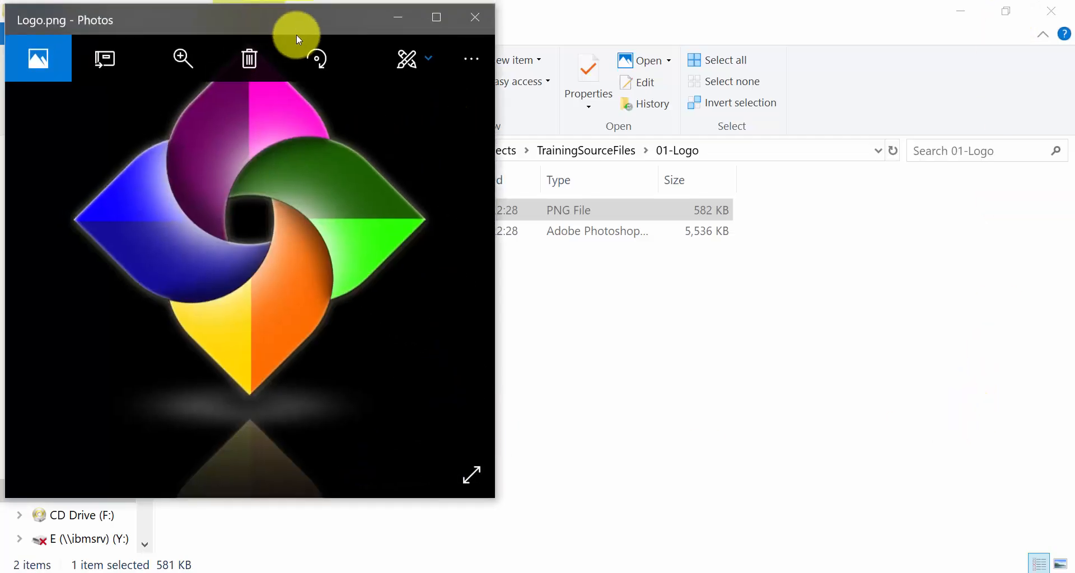
{"action": "left_click_drag", "start_coordinate": [297, 35], "coordinate": [539, 55]}
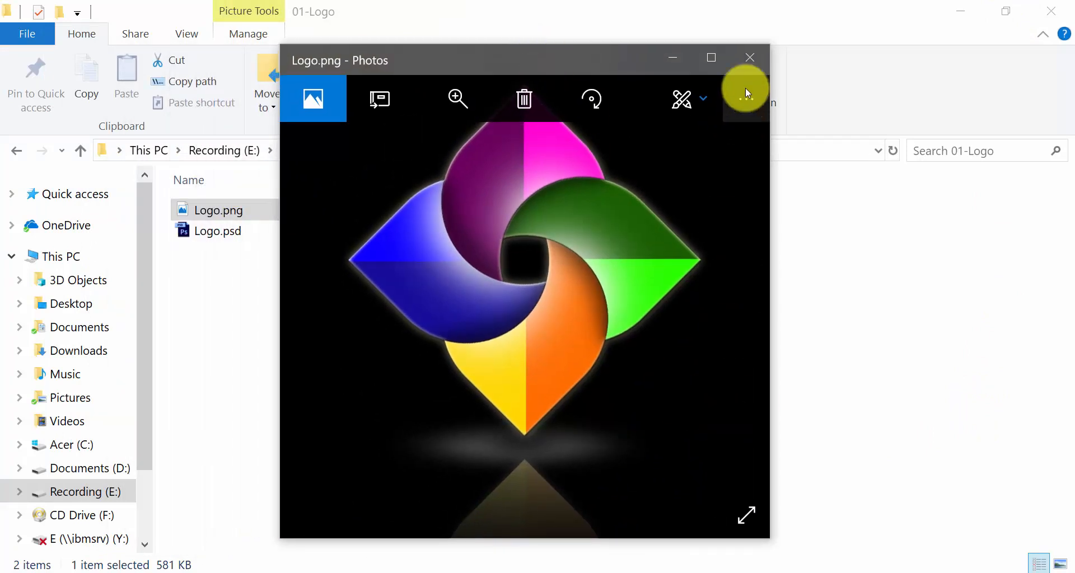
{"action": "left_click", "coordinate": [751, 59]}
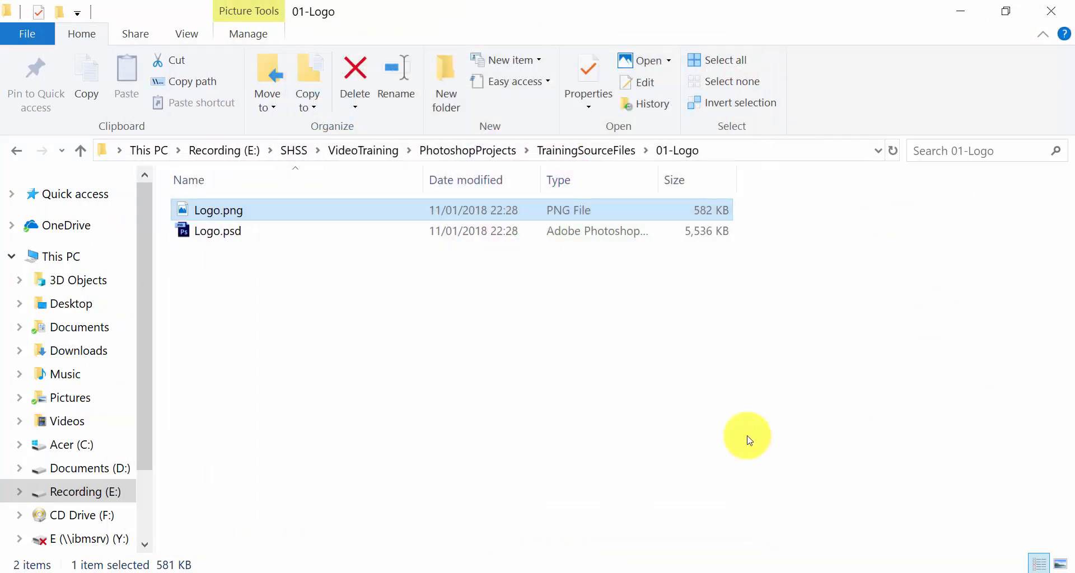
- Minimize the 01-Logo folder window and switch to the running PowerPoint slide show
{"action": "left_click", "coordinate": [961, 13]}
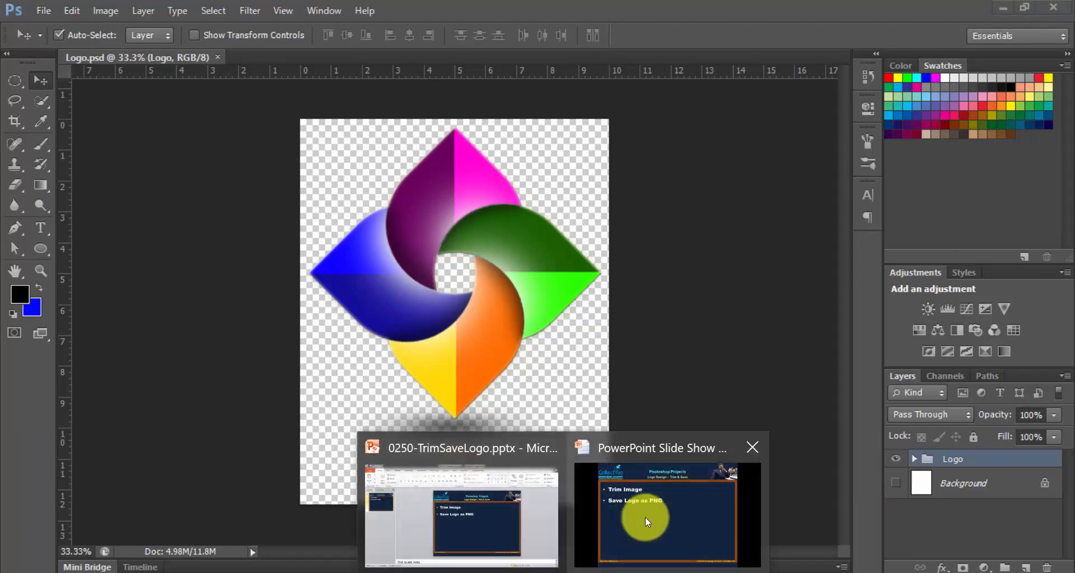
{"action": "left_click", "coordinate": [692, 508]}
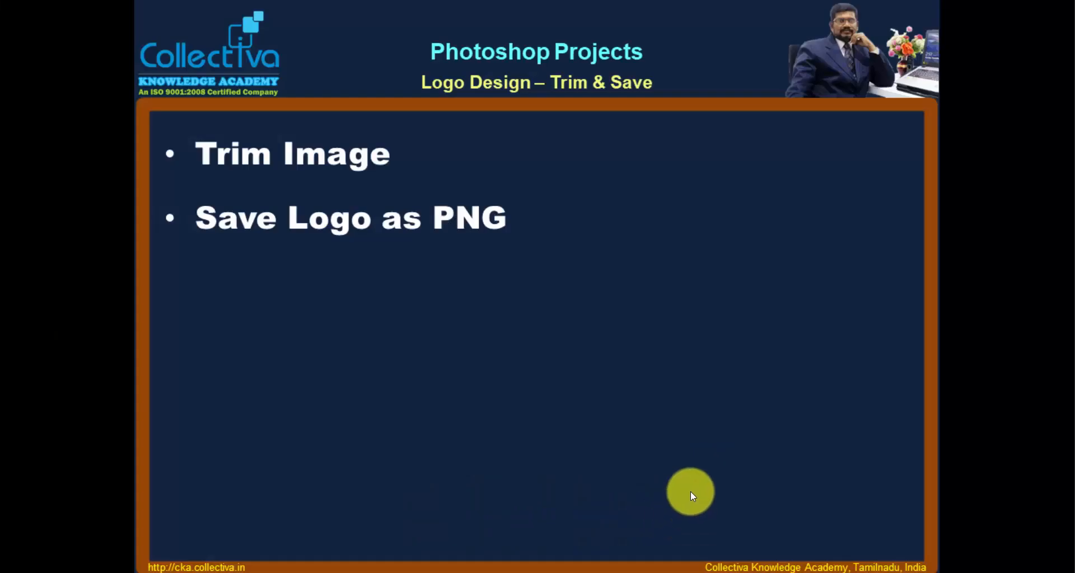